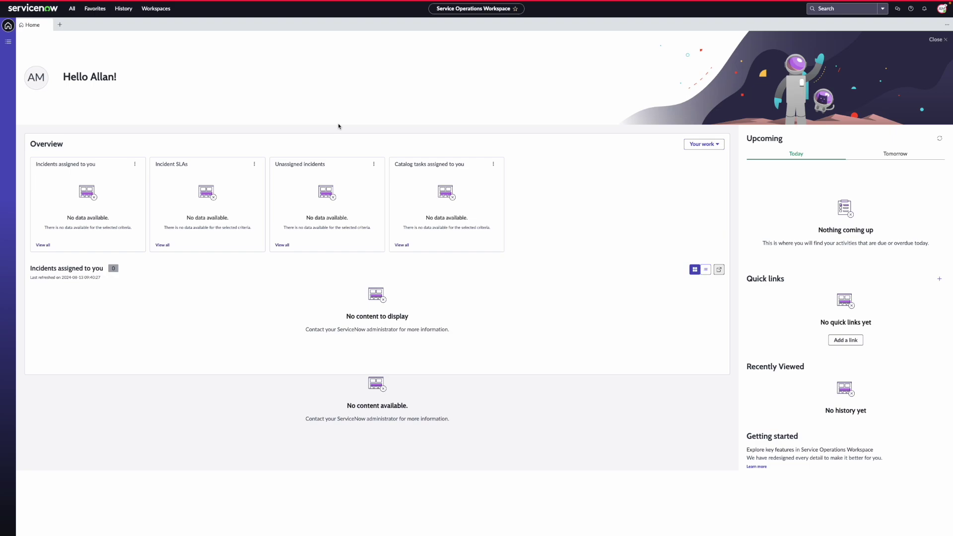
# Switch to the Digital Product Release Workspace and show its list of seven products
pyautogui.click(157, 10)
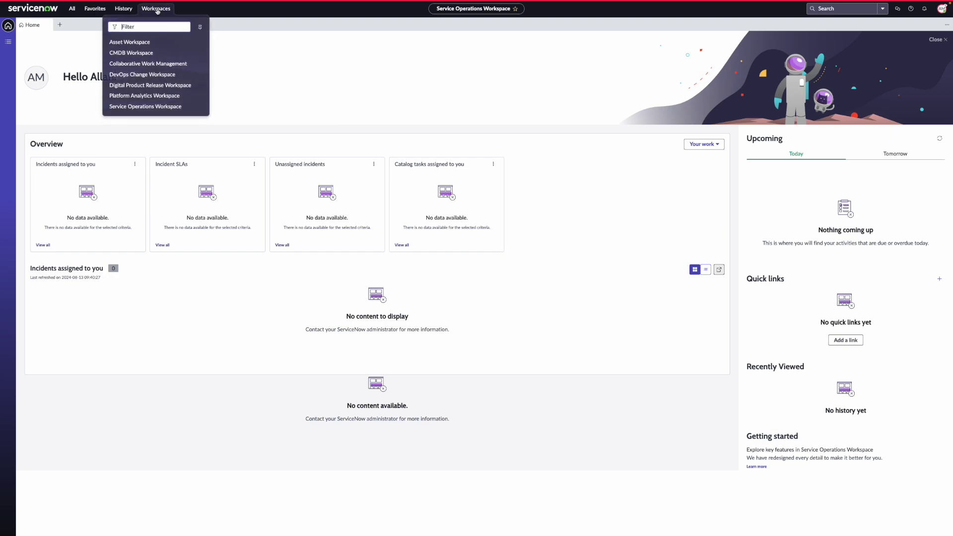
pyautogui.click(160, 85)
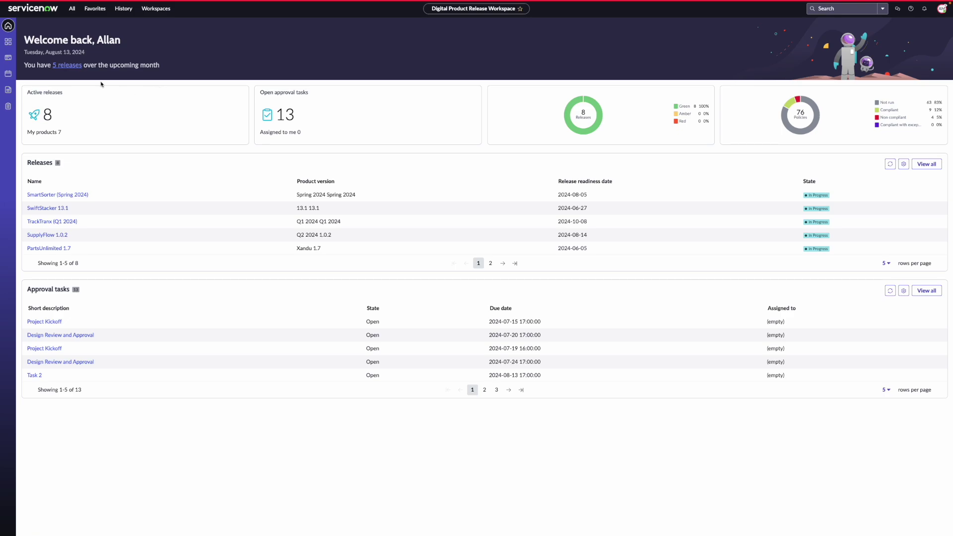
pyautogui.click(8, 43)
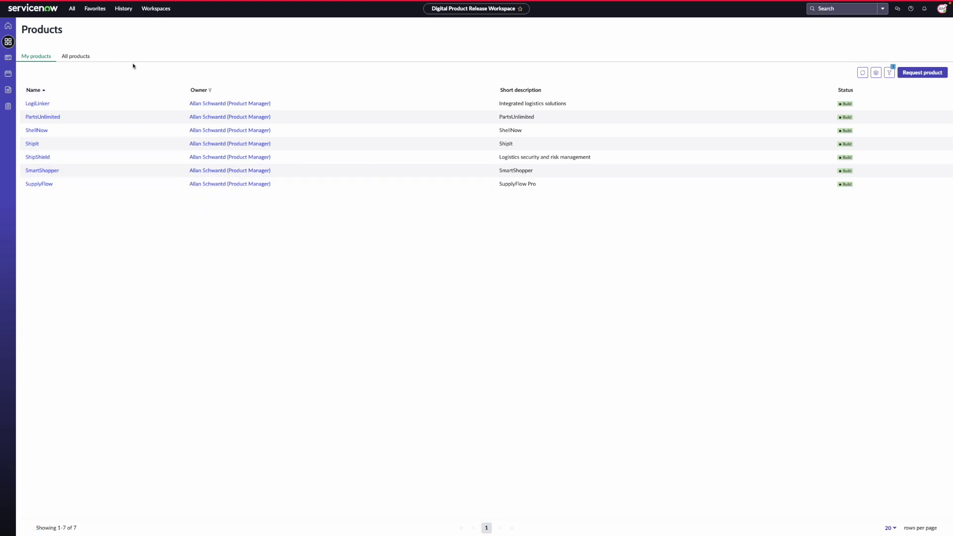
# Compare All products with My products, then open the PartsUnlimited product record
pyautogui.click(85, 57)
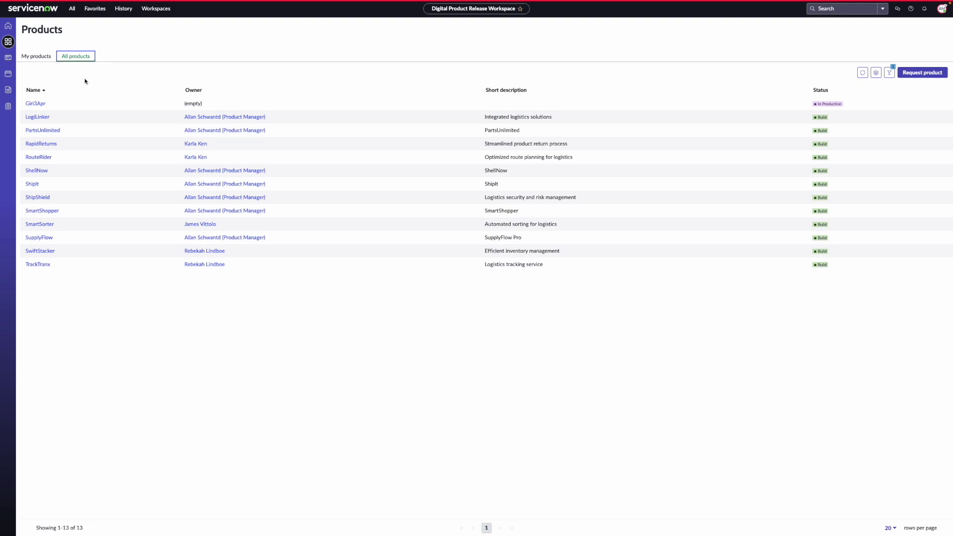
pyautogui.click(34, 58)
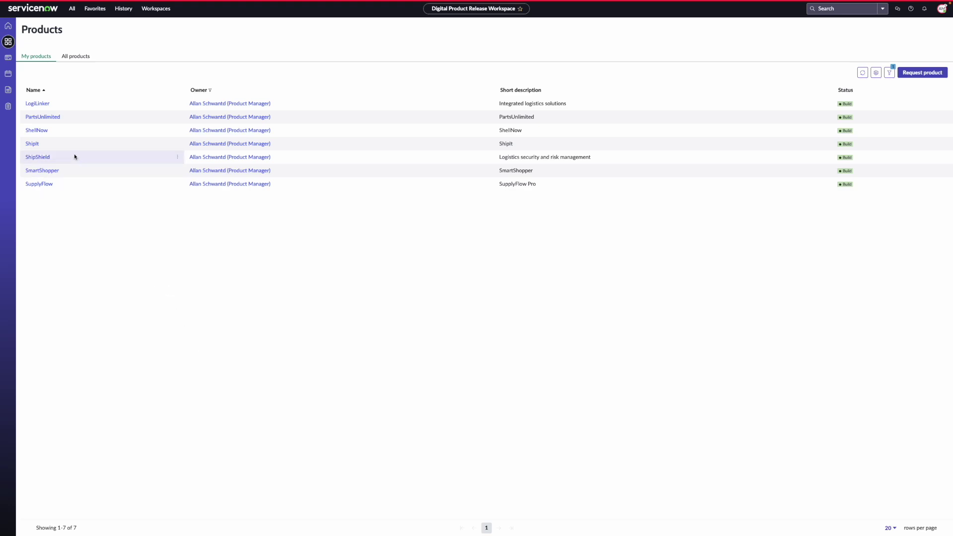
pyautogui.click(51, 117)
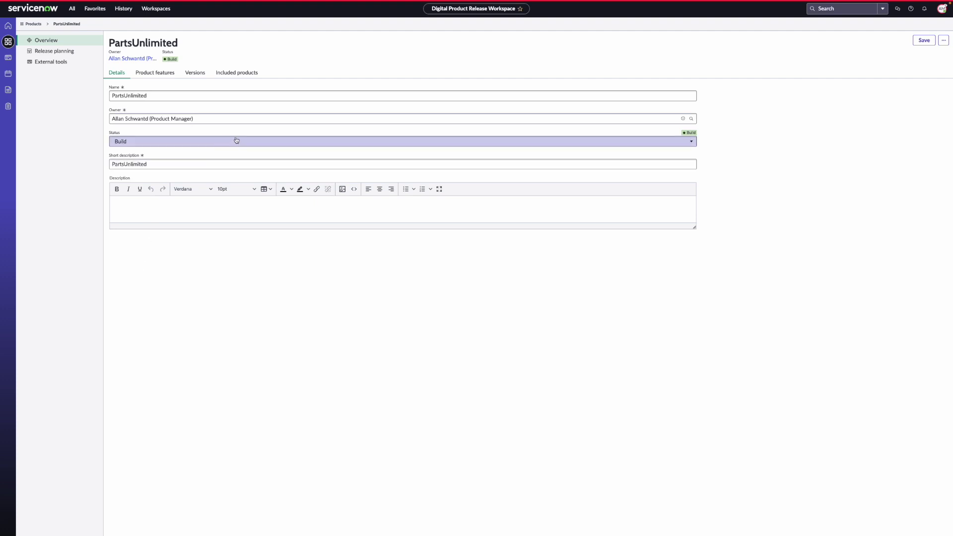
# Show the 22 PartsUnlimited features, all in New state, on Product features
pyautogui.click(157, 74)
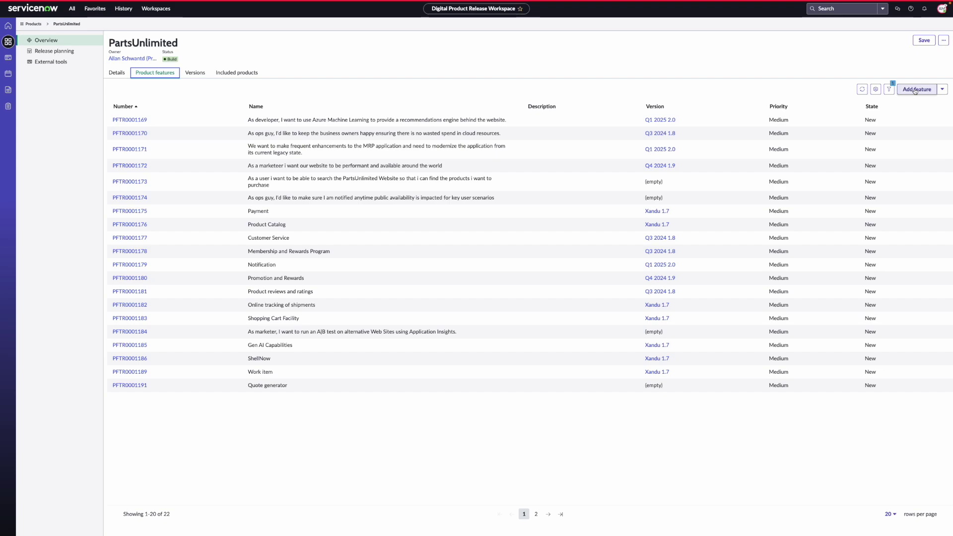
# Review the five PartsUnlimited versions and bring up an empty Request version form
pyautogui.press('Right')
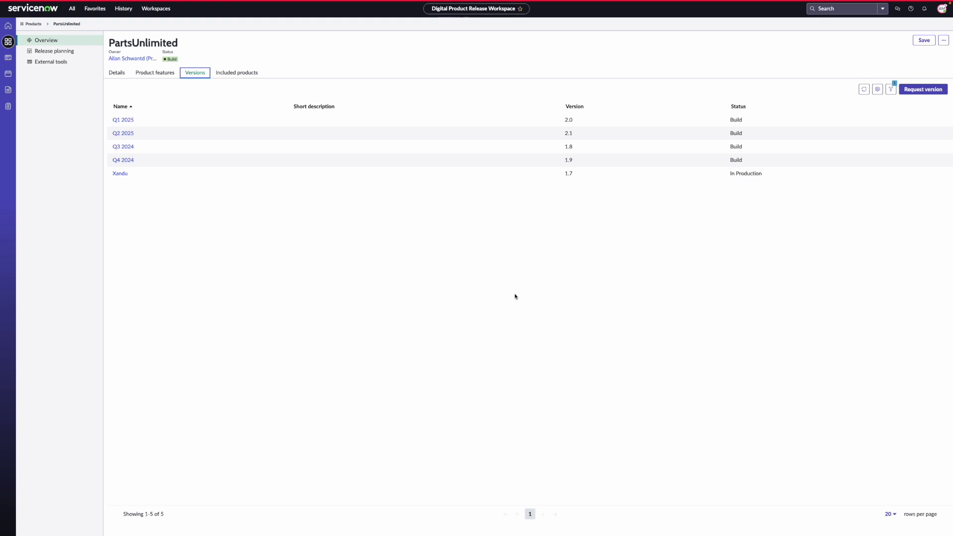
pyautogui.click(924, 93)
# Submit a new PartsUnlimited version request named Q3 2025
pyautogui.click(449, 246)
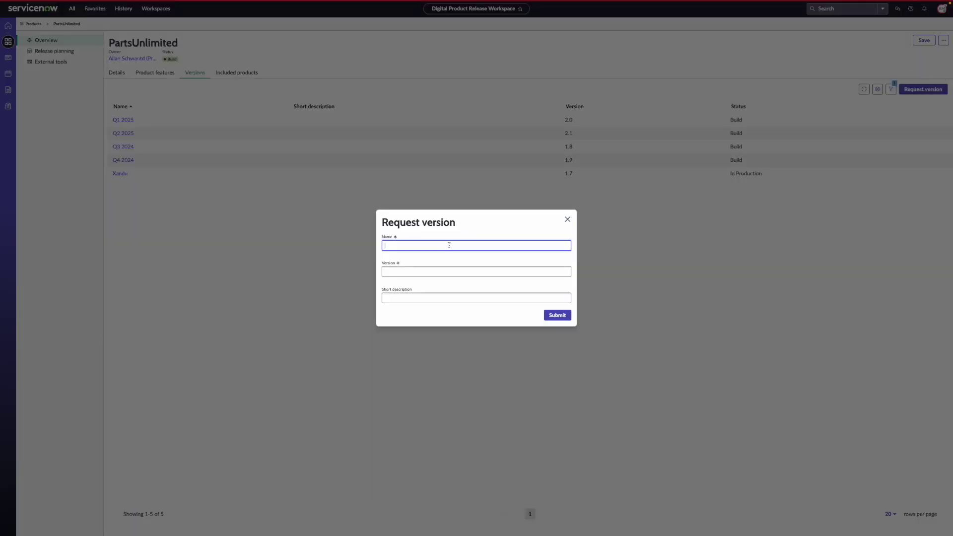
pyautogui.write('Q3 2025')
pyautogui.click(445, 271)
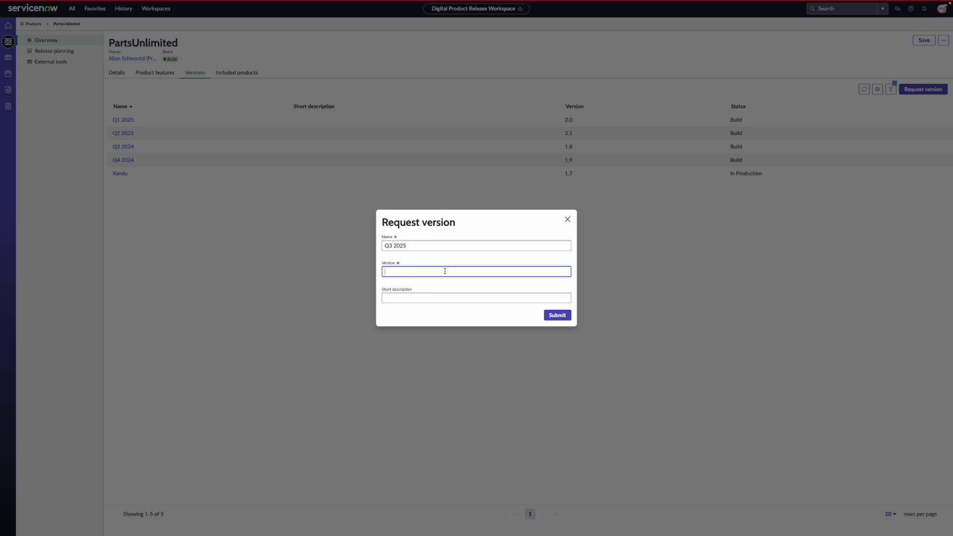
pyautogui.write('Q3 2025')
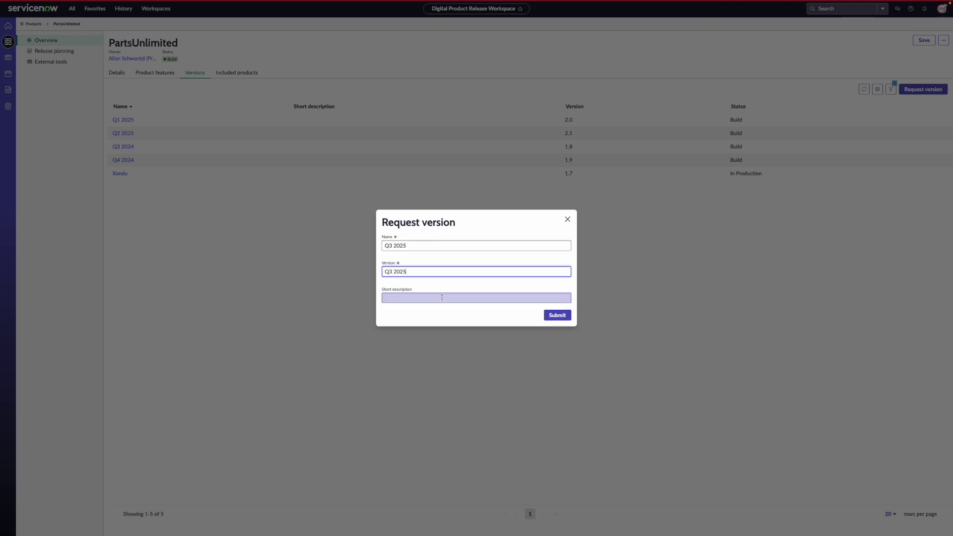
pyautogui.click(556, 314)
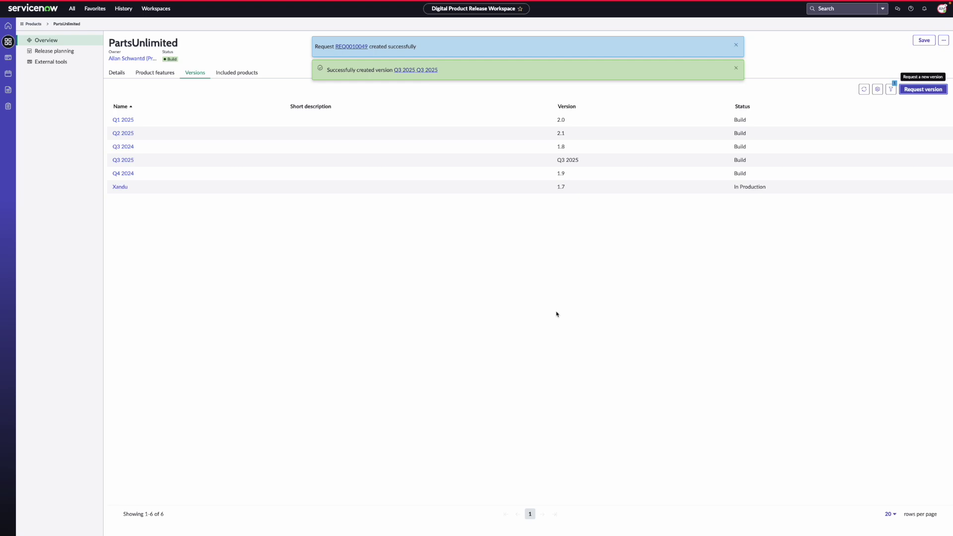
# In Release planning, move Quote generator to Q2 2025 and the A/B test feature to Q3 2025
pyautogui.click(73, 52)
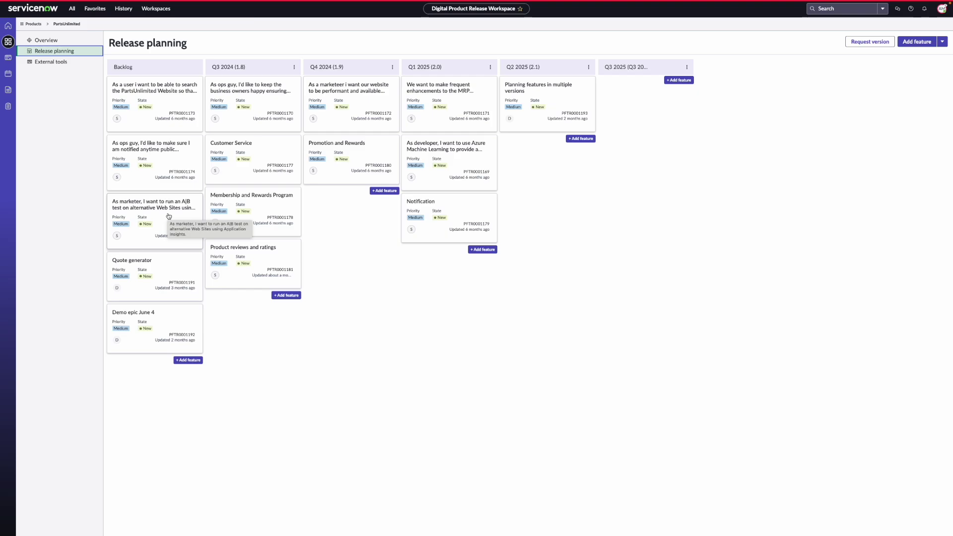
pyautogui.moveTo(162, 272); pyautogui.dragTo(564, 162)
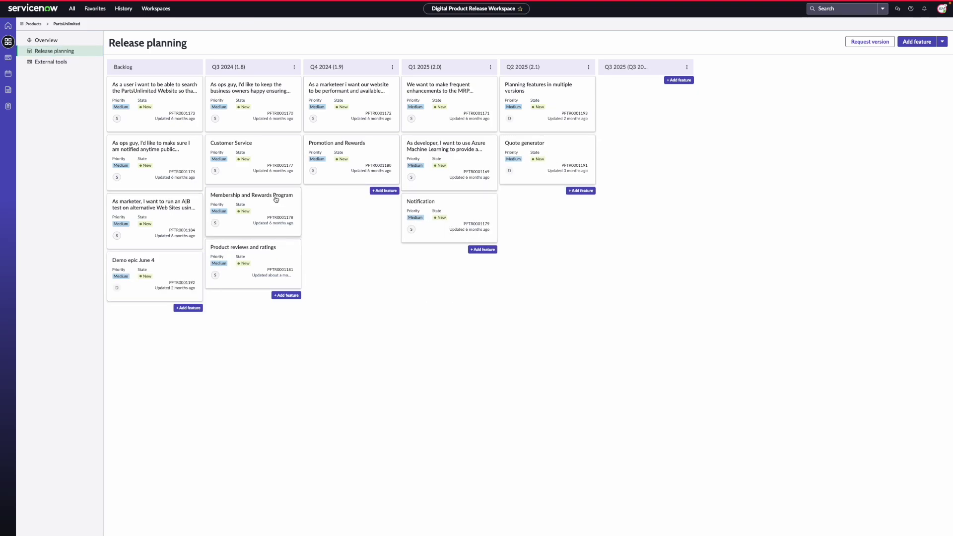
pyautogui.moveTo(170, 204); pyautogui.dragTo(671, 112)
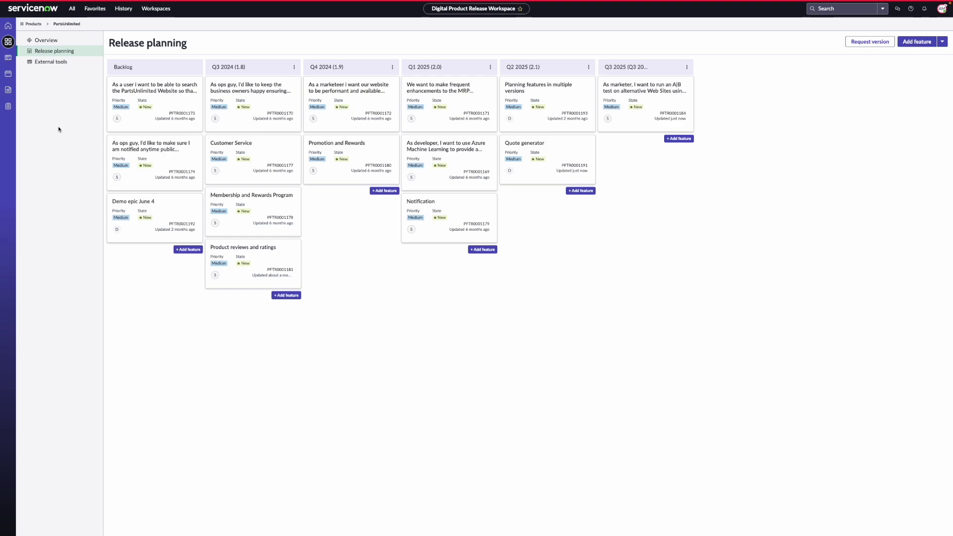
pyautogui.click(8, 59)
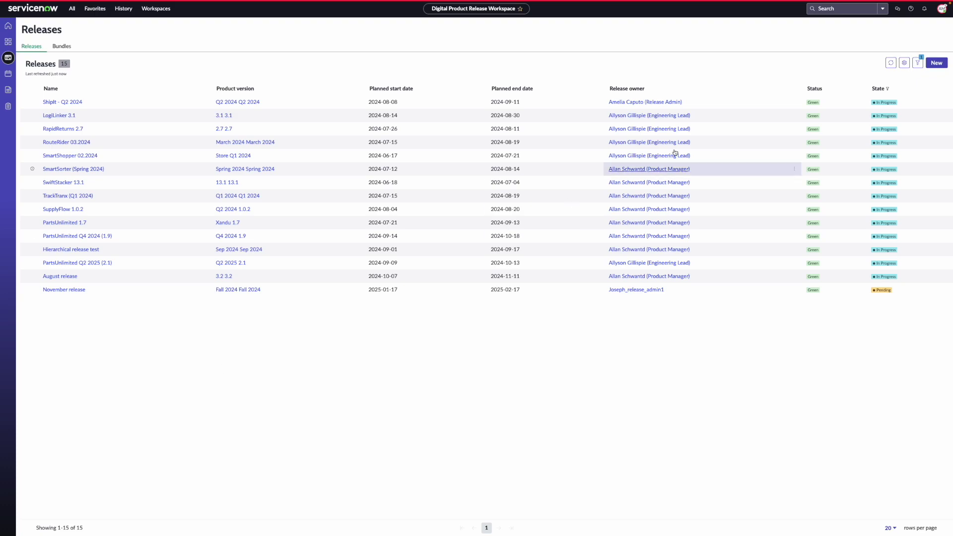
# Start a release named 'Parts unlimited Q3 2025' for PartsUnlimited, version Q3 2025
pyautogui.click(940, 64)
pyautogui.write('Pa')
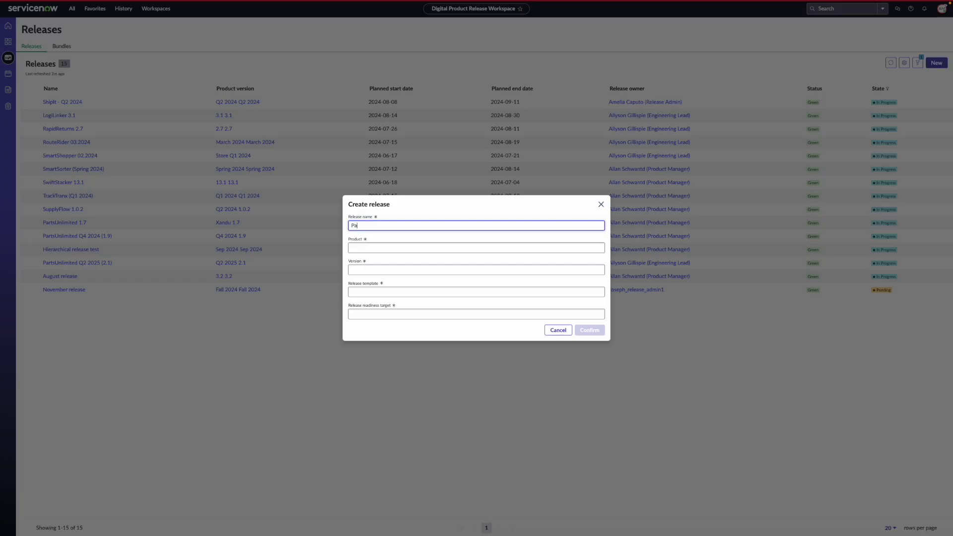
pyautogui.write('rts unlimited Q3 2025')
pyautogui.press('Tab')
pyautogui.write('P')
pyautogui.click(447, 260)
pyautogui.press('Tab')
pyautogui.write('Q3 2025')
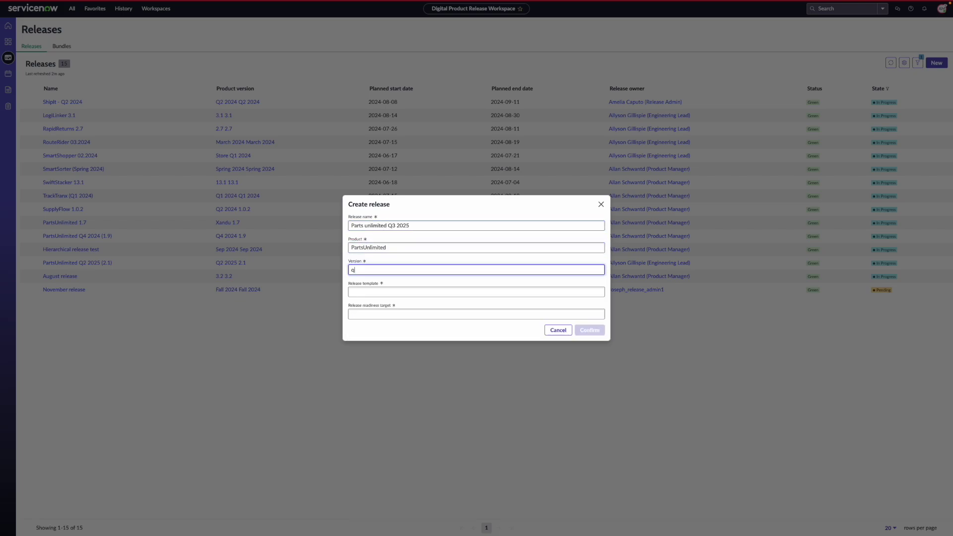
pyautogui.click(402, 280)
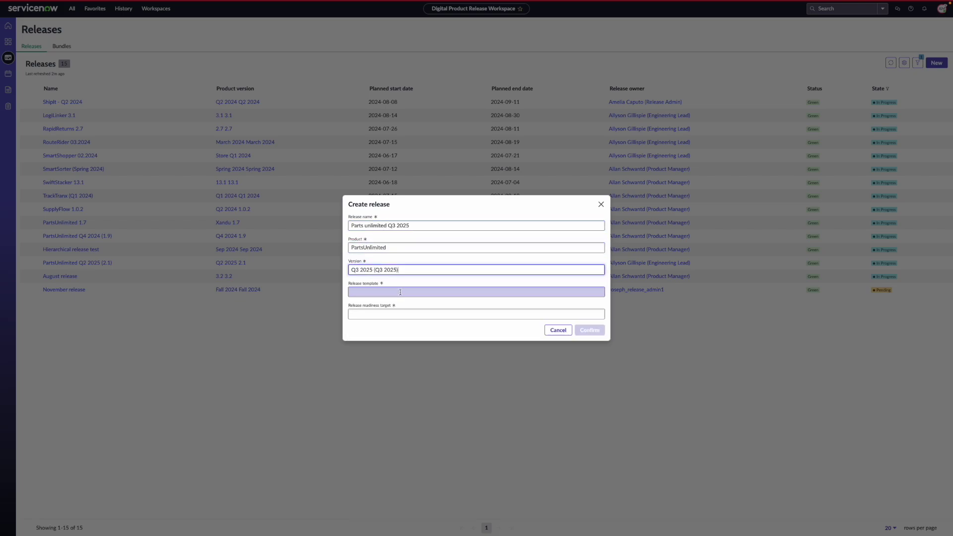
# Give the release the Major release template and the july release readiness target
pyautogui.click(400, 292)
pyautogui.write('Ma')
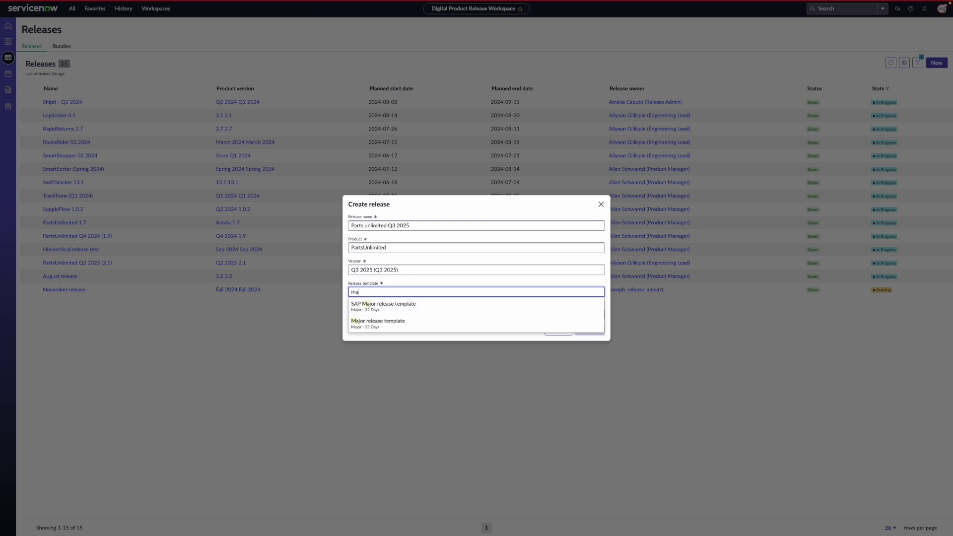
pyautogui.click(390, 321)
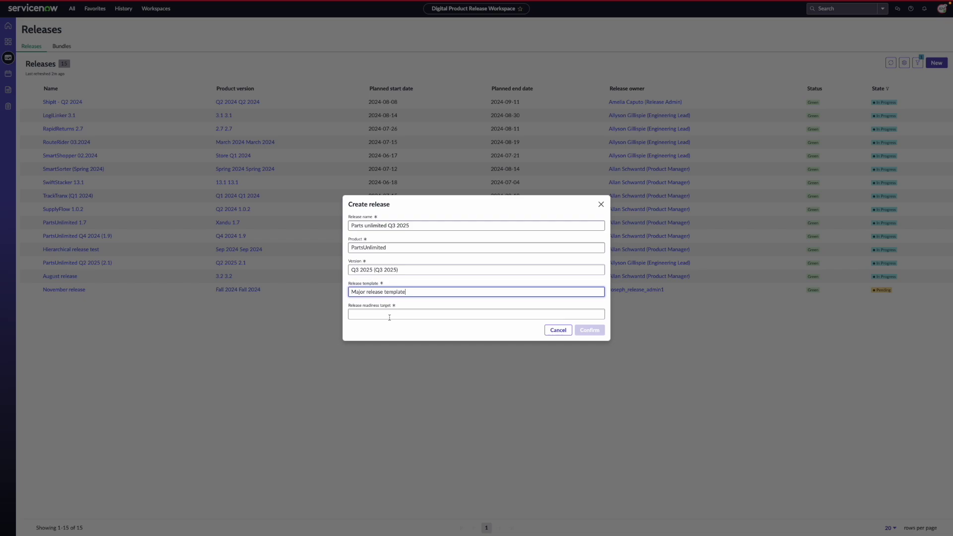
pyautogui.click(390, 316)
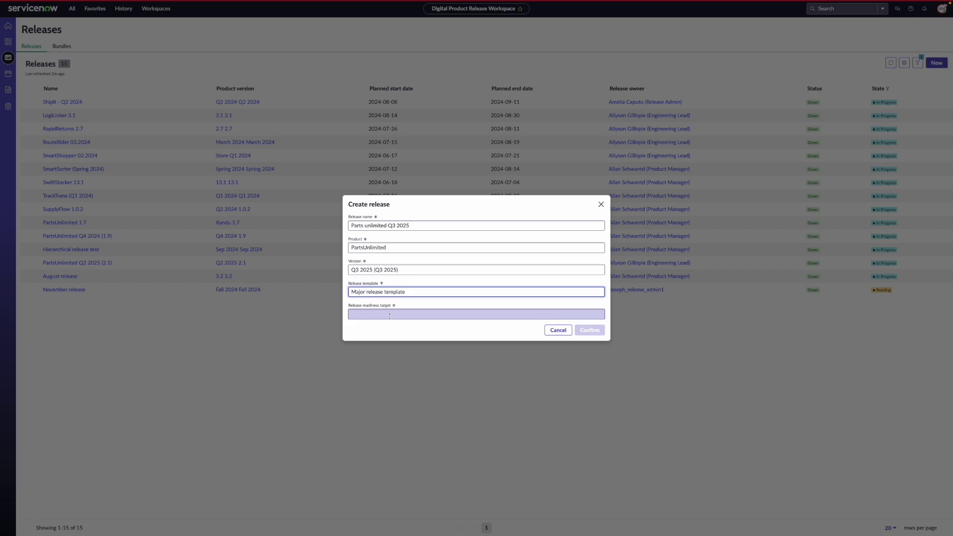
pyautogui.click(389, 315)
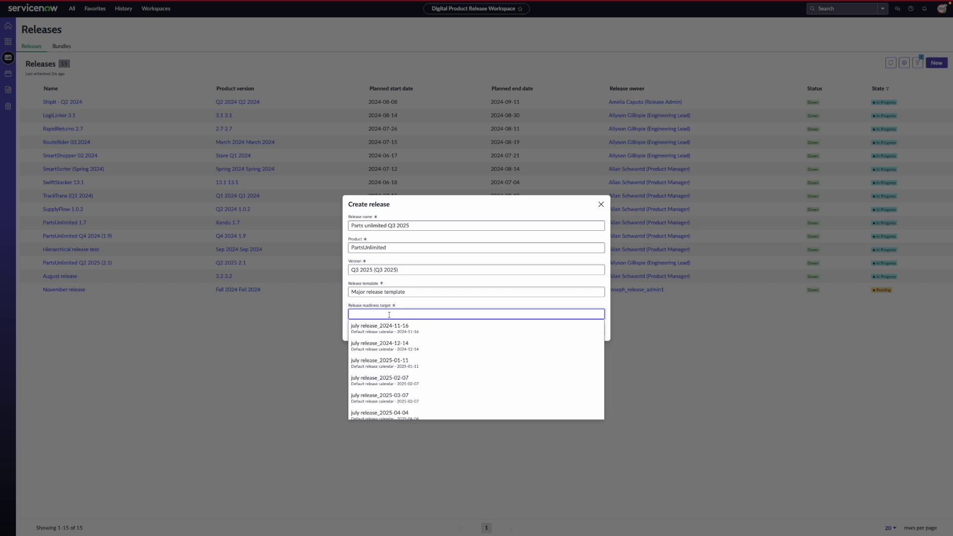
pyautogui.write('2025-08')
pyautogui.click(427, 363)
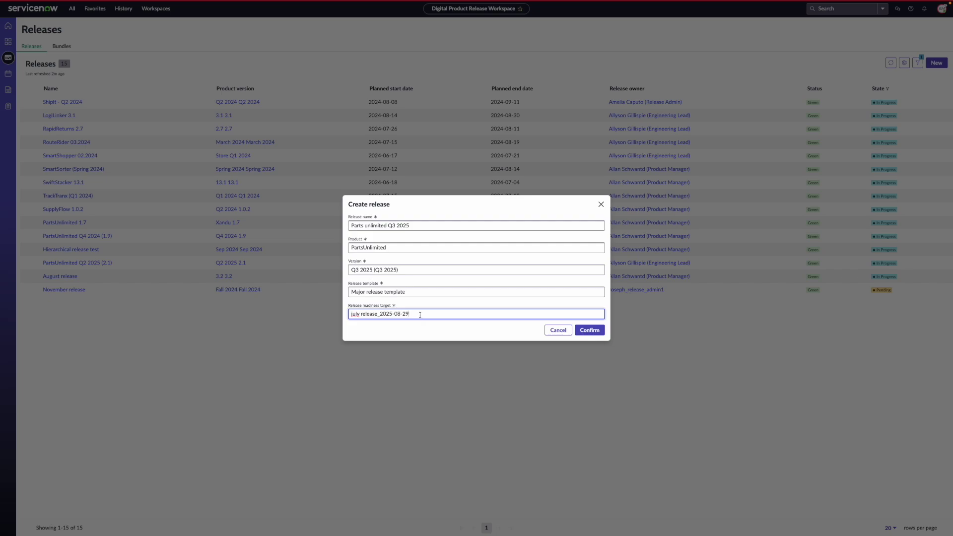
pyautogui.click(419, 314)
pyautogui.click(414, 329)
# Confirm the Parts unlimited Q3 2025 release and review the PartsUnlimited 1.7 release dashboard
pyautogui.click(600, 204)
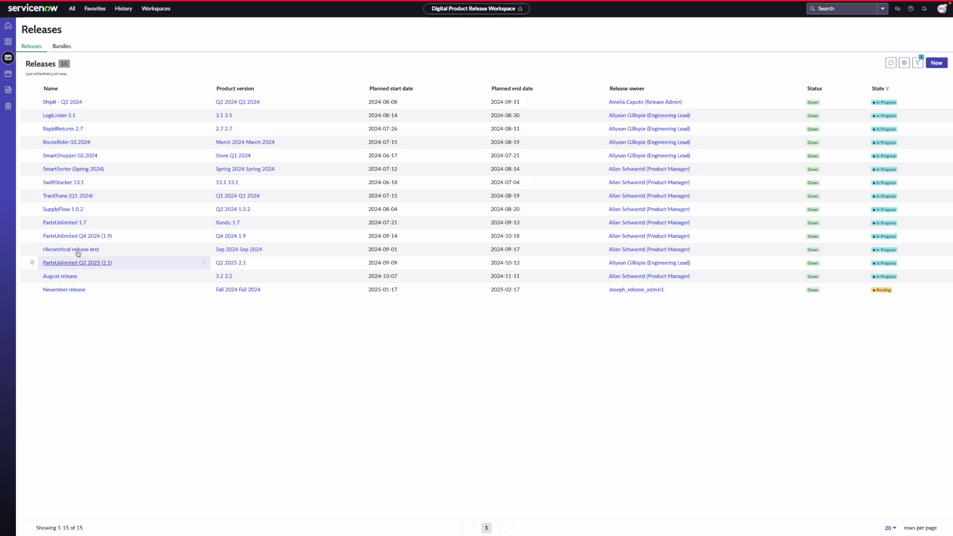
pyautogui.click(64, 223)
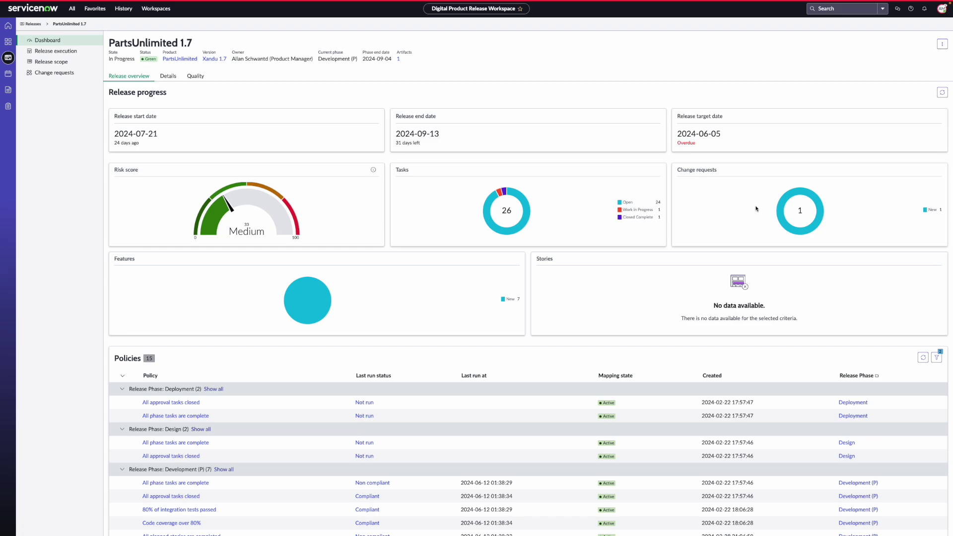
pyautogui.scroll(-2, 366, 367)
pyautogui.scroll(-2, 366, 367)
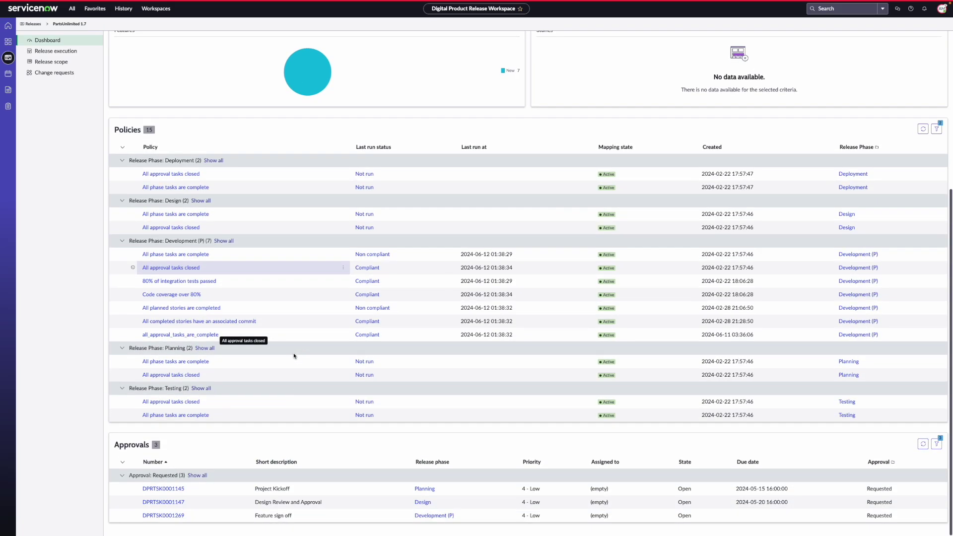
pyautogui.scroll(4, 298, 386)
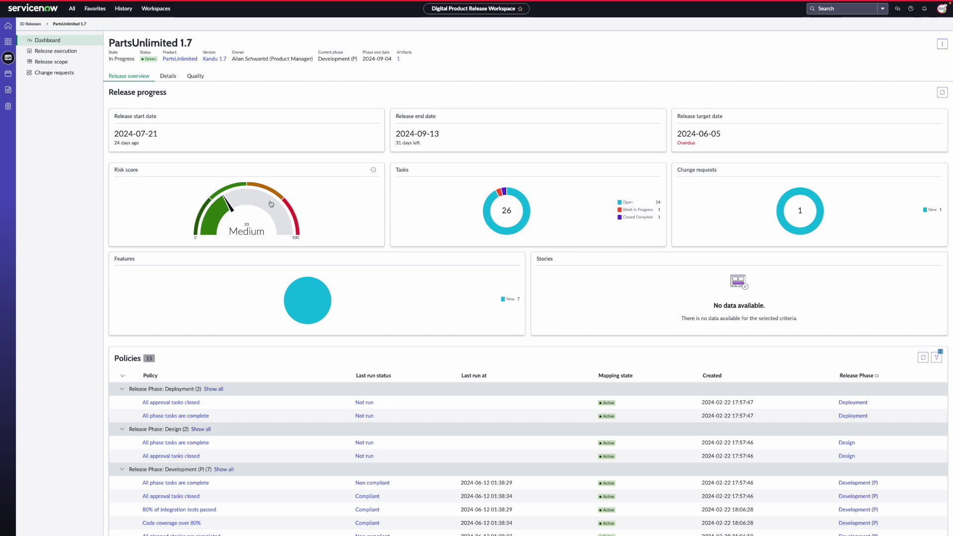
# Show build 88's CI Pipeline metrics: 80% coverage, 24 bugs, 683 unit tests
pyautogui.click(191, 77)
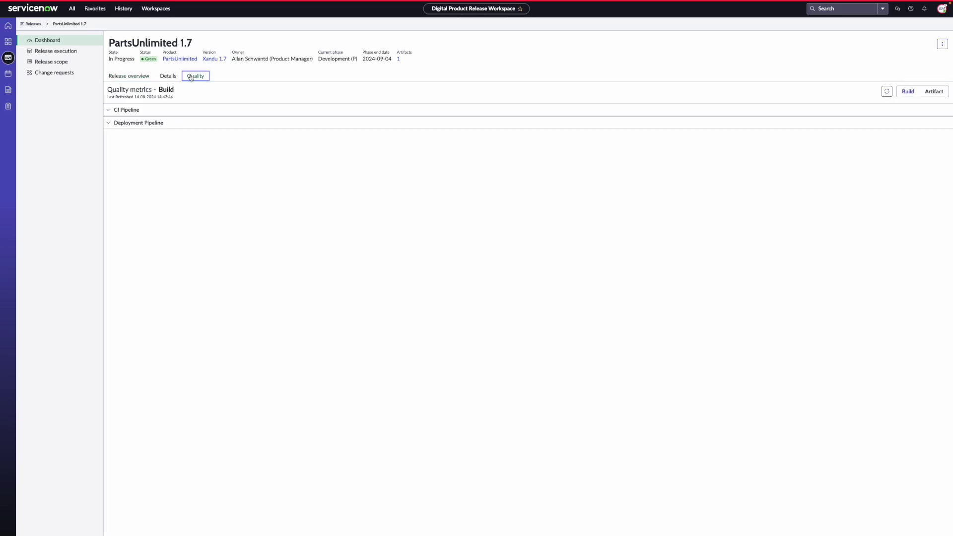
pyautogui.click(186, 113)
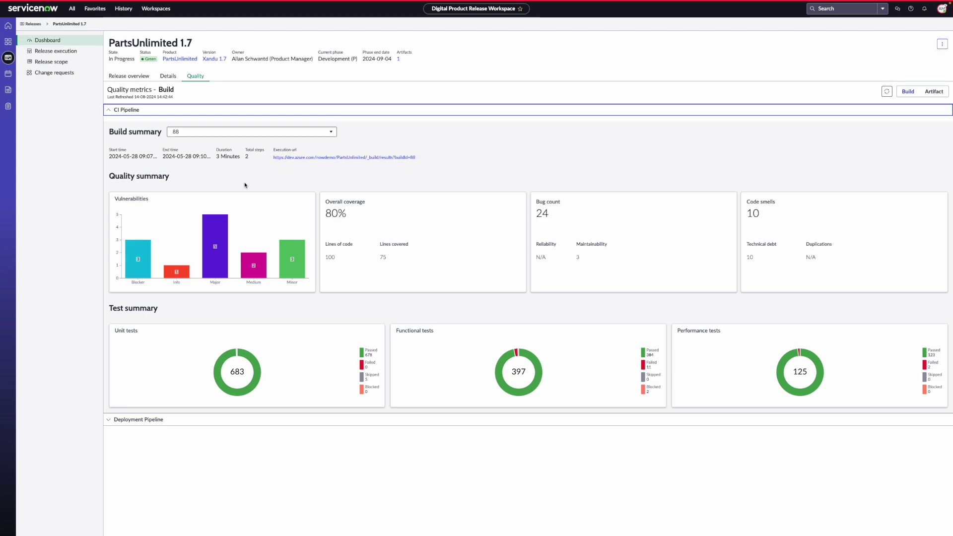
# Check the Development (P) phase dates on the Release execution timeline, then show its tasks board
pyautogui.click(58, 52)
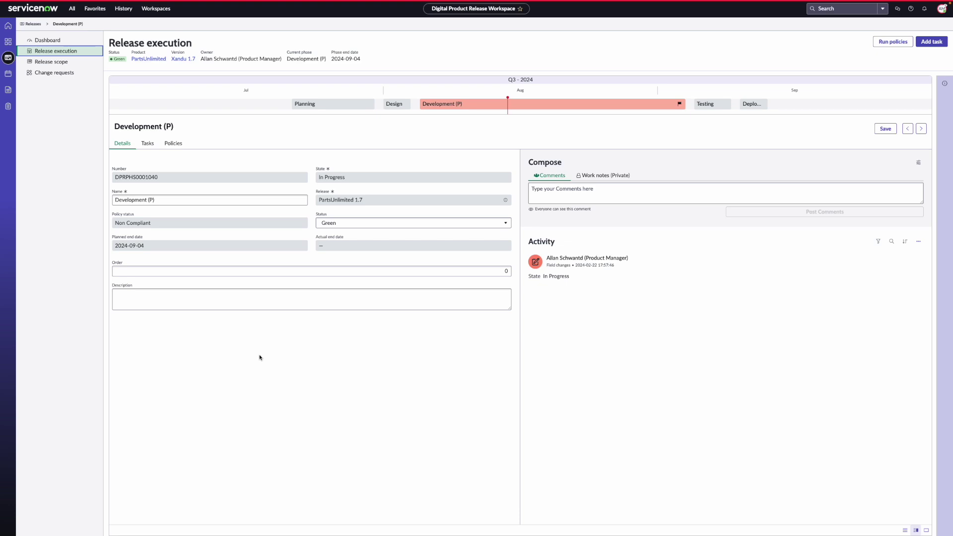
pyautogui.click(492, 110)
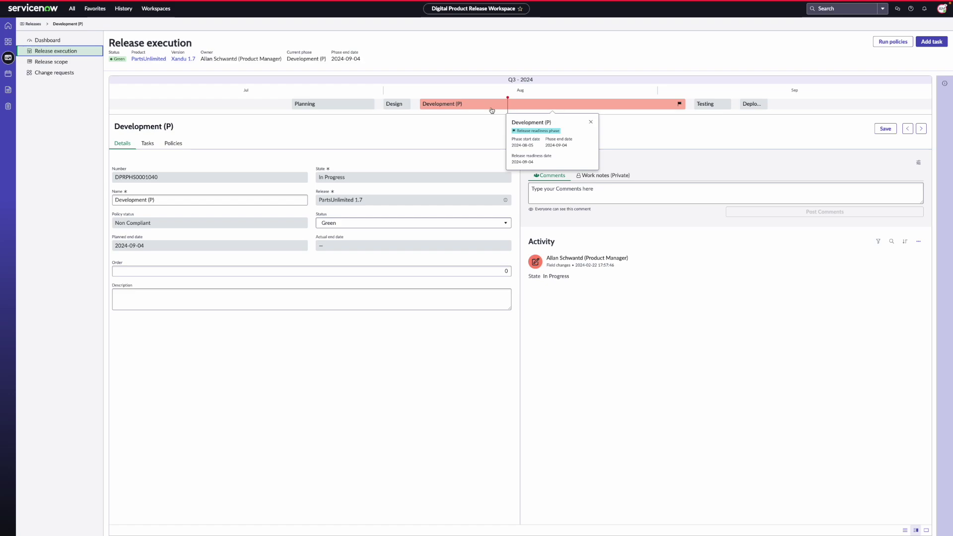
pyautogui.click(312, 386)
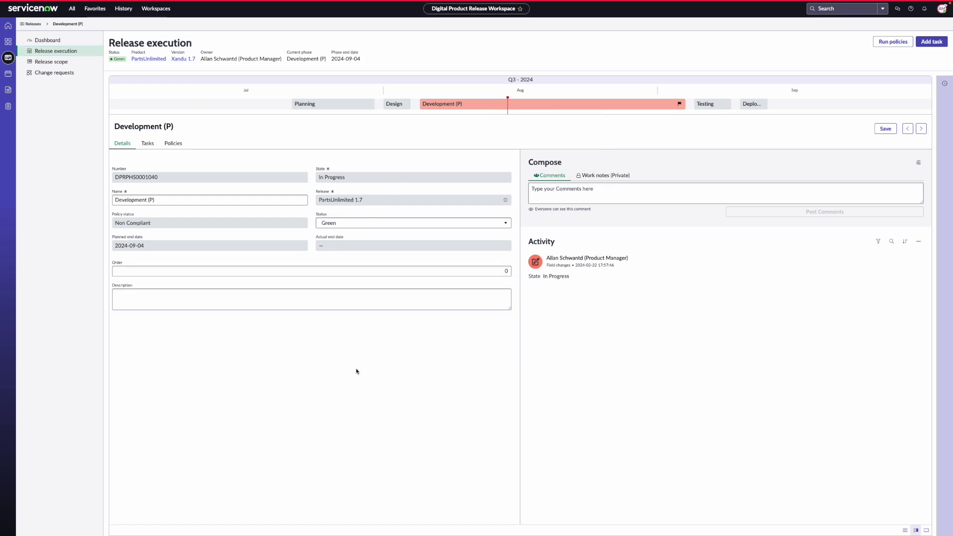
pyautogui.click(148, 144)
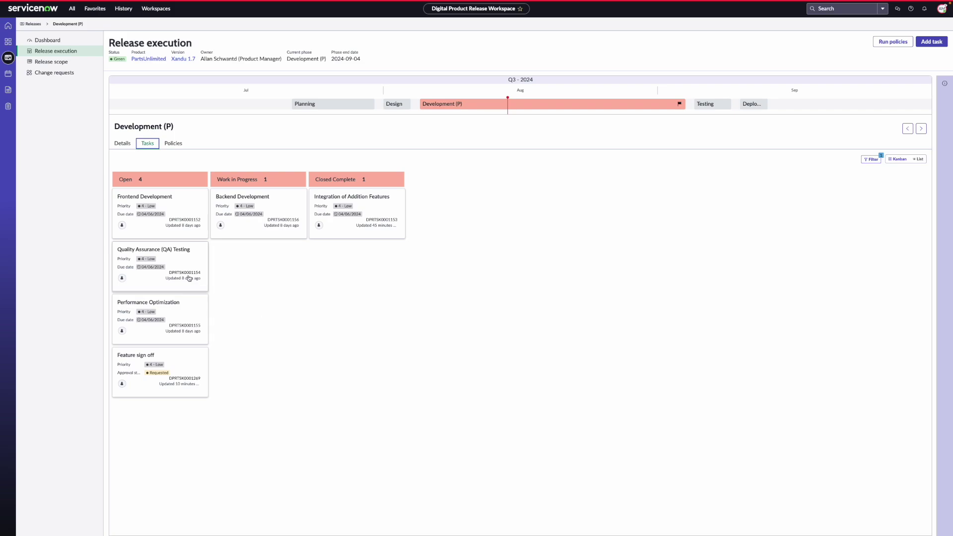
# Drag the Quality Assurance (QA) Testing card from Open into the Closed Complete column
pyautogui.moveTo(189, 278); pyautogui.dragTo(359, 272)
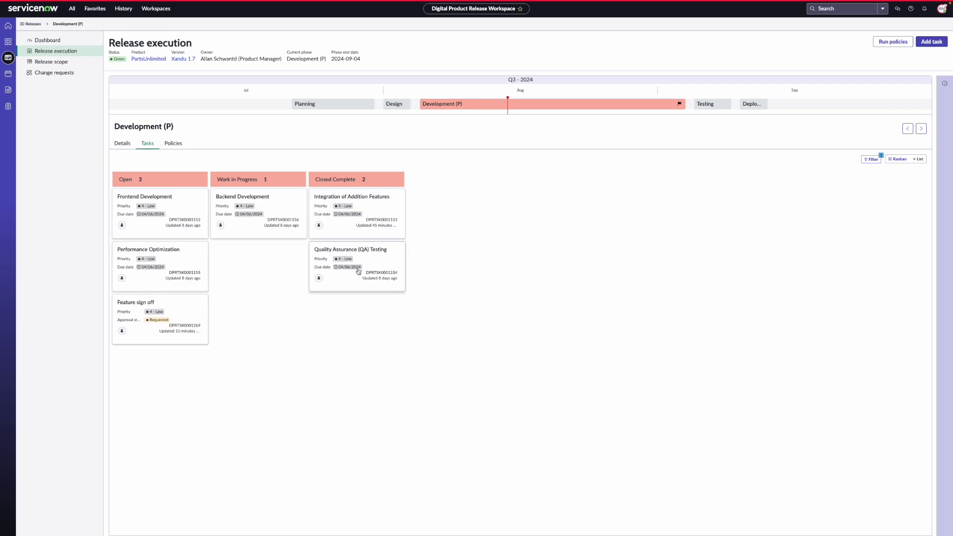
# On the Feature sign off task, change the approver's state from Requested to Approved
pyautogui.click(171, 314)
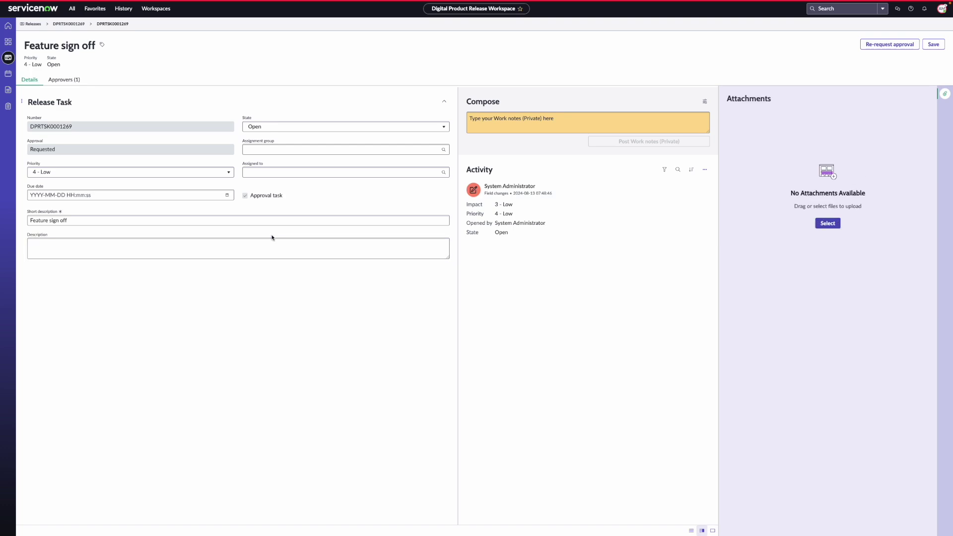
pyautogui.click(76, 80)
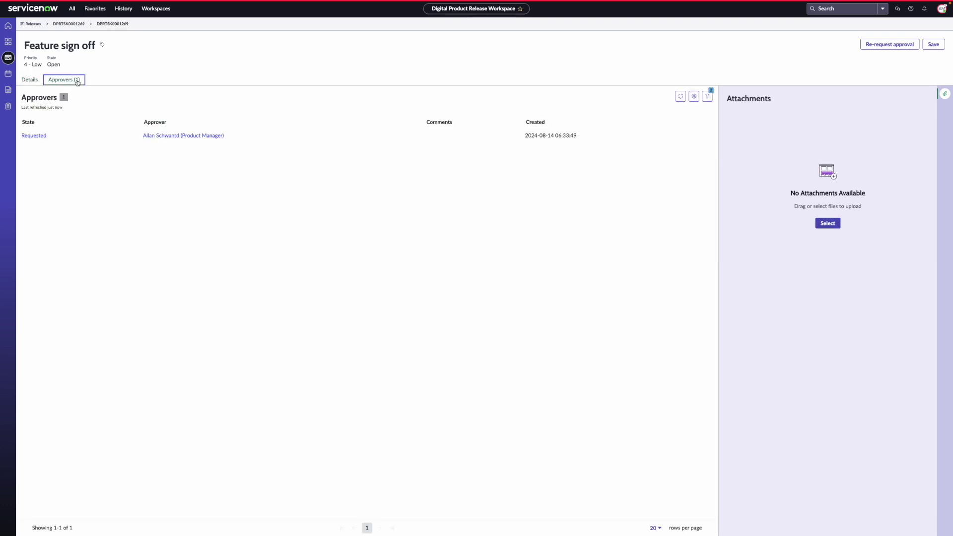
pyautogui.doubleClick(58, 139)
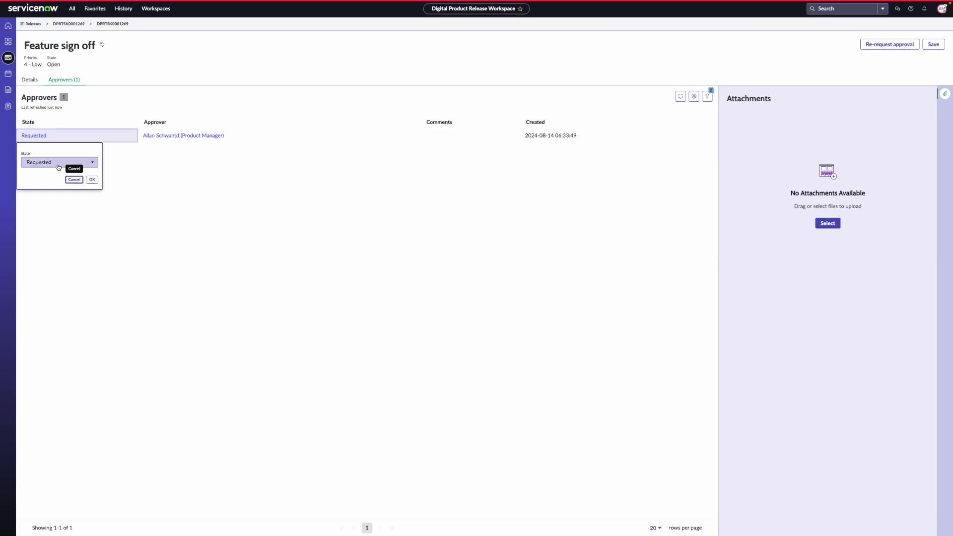
pyautogui.click(58, 165)
pyautogui.click(52, 195)
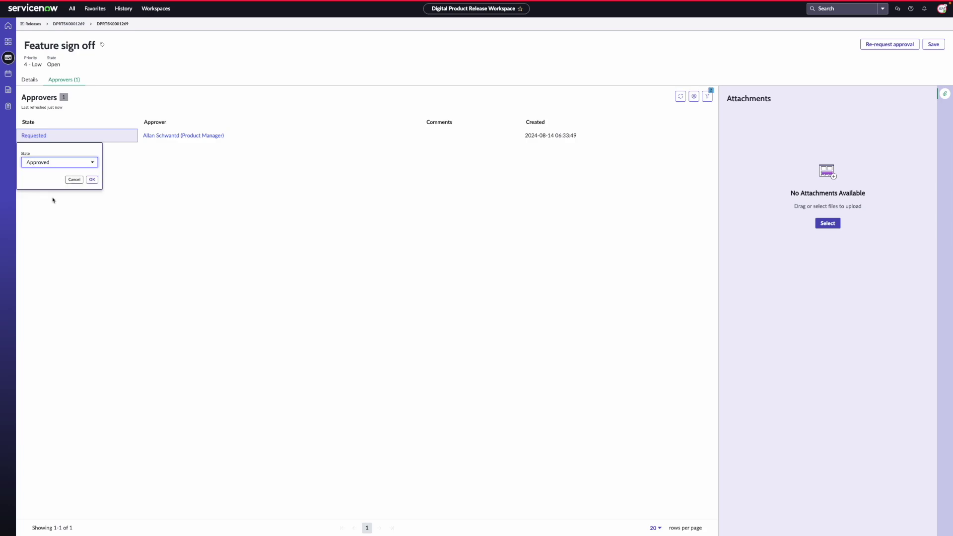
pyautogui.click(92, 179)
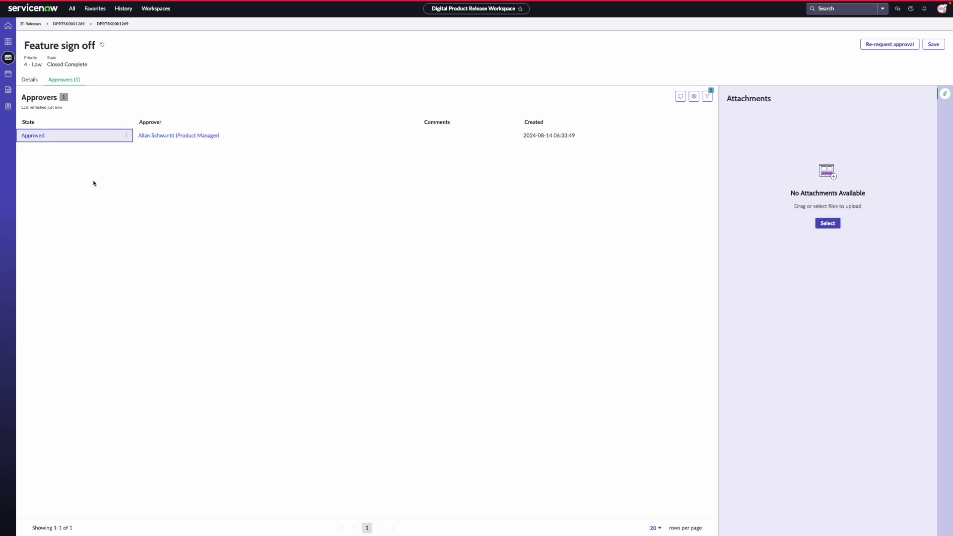
# Return to the release task board and bring up PartsUnlimited 1.7's change requests
pyautogui.click(30, 81)
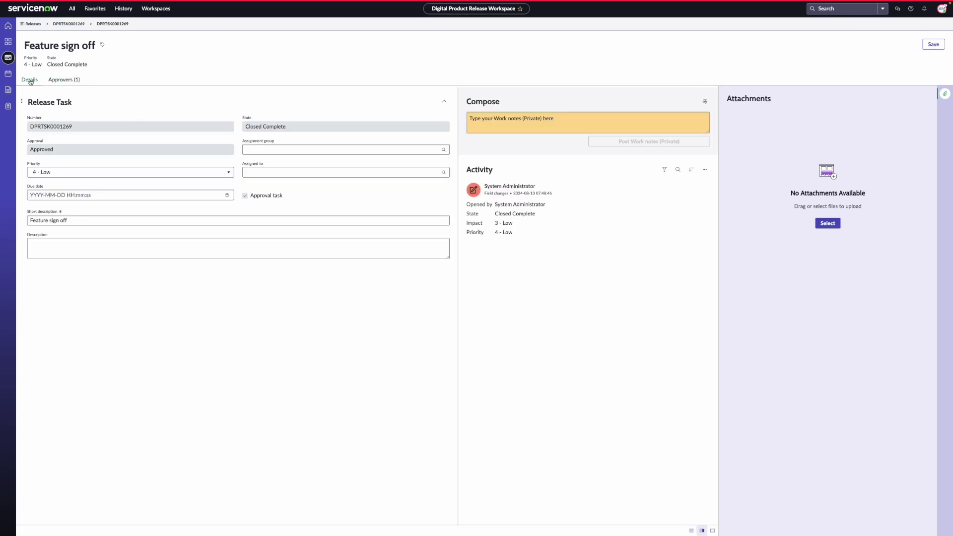
pyautogui.click(68, 24)
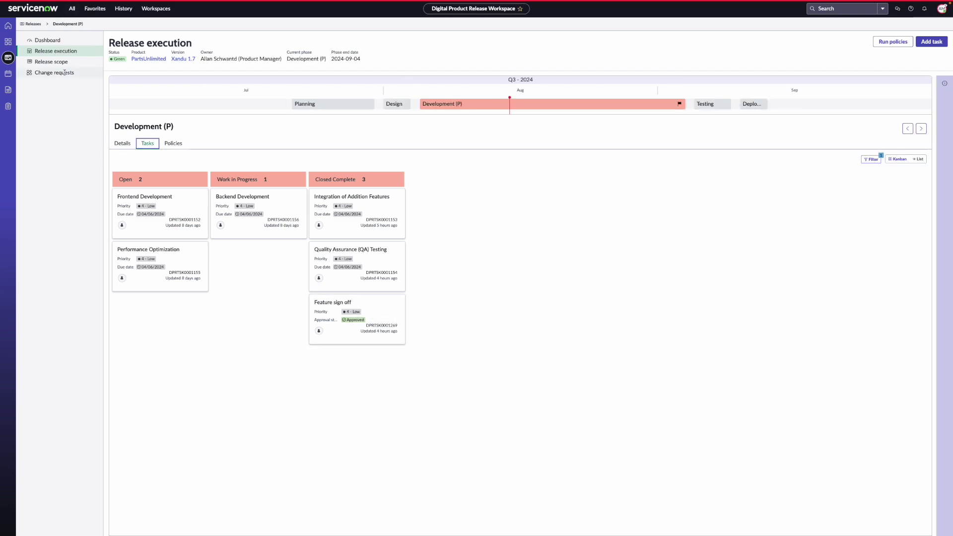
pyautogui.click(65, 72)
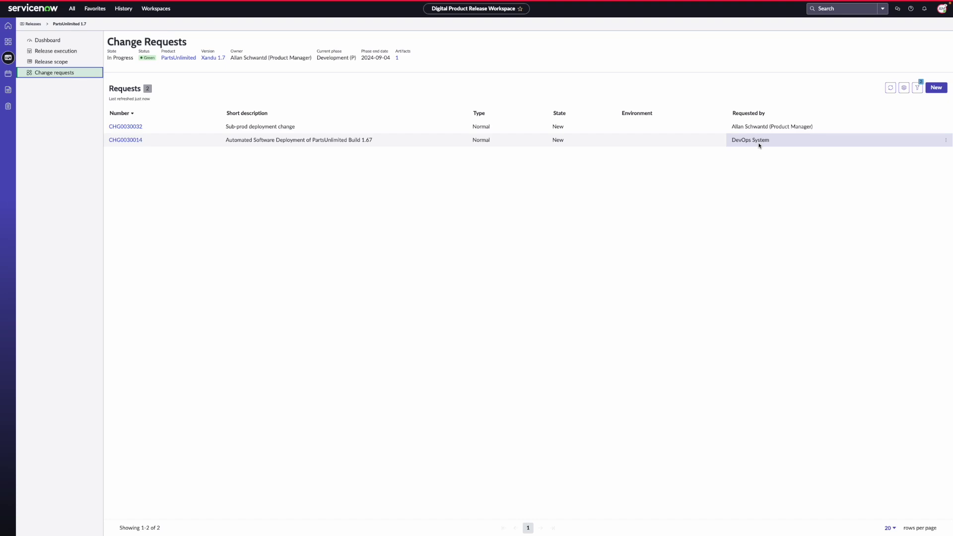
# Add a Normal change request with short description 'Prod deployment' and save it as CHG0030033
pyautogui.click(936, 87)
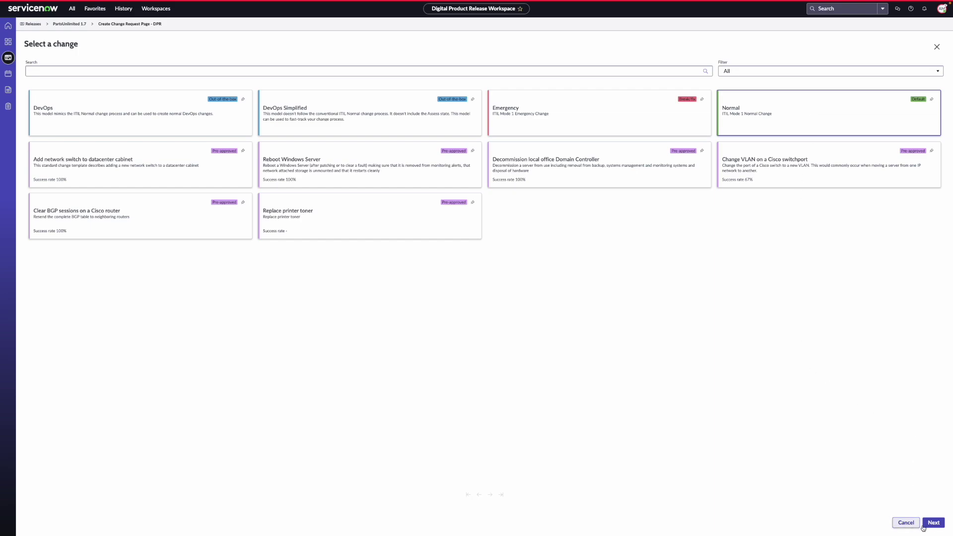
pyautogui.click(941, 527)
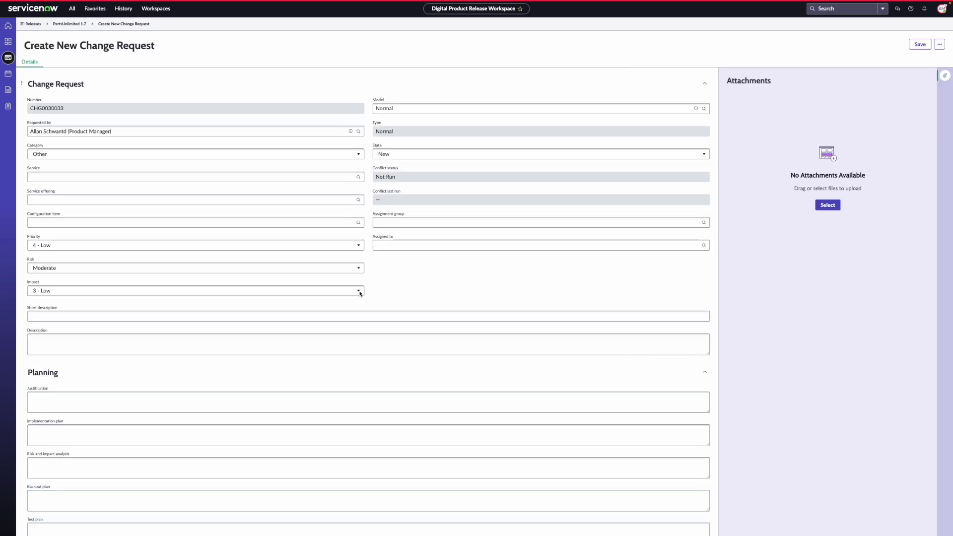
pyautogui.click(321, 316)
pyautogui.write('Prod deployment')
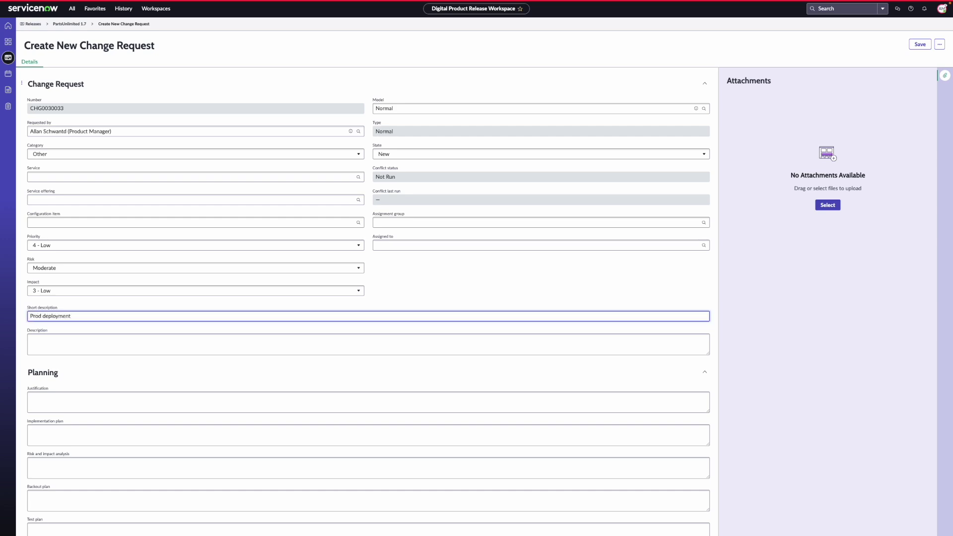
pyautogui.click(919, 46)
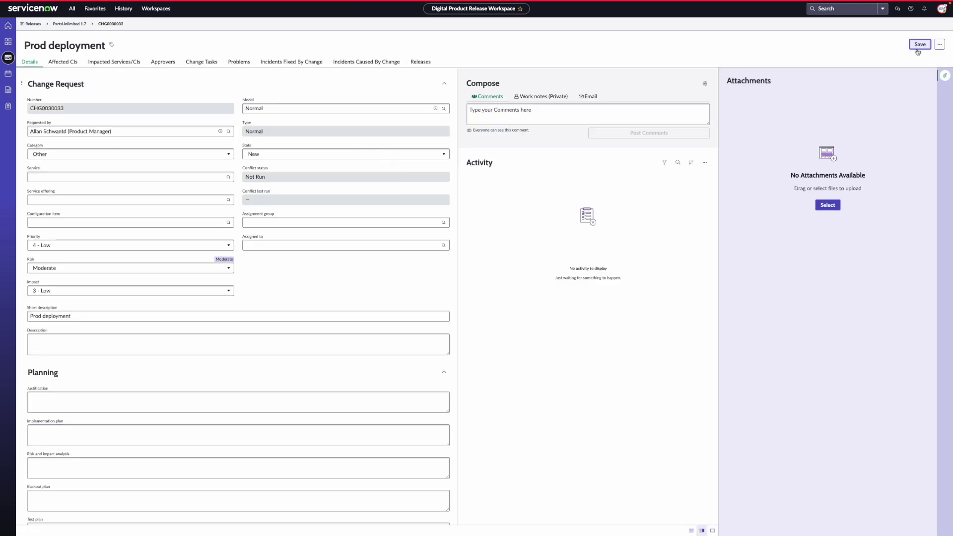